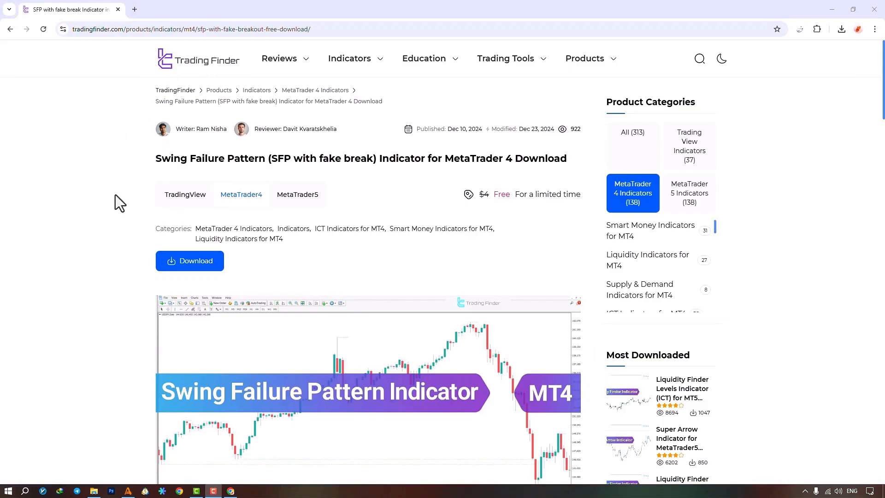
Download the Swing Failure Pattern (SFP with fake break) MT4 indicator zip from Trading Finder
{"action": "left_click", "coordinate": [183, 267]}
{"action": "scroll", "coordinate": [396, 199], "scroll_direction": "down", "scroll_amount": 2}
{"action": "scroll", "coordinate": [395, 199], "scroll_direction": "down", "scroll_amount": 1}
{"action": "scroll", "coordinate": [396, 199], "scroll_direction": "down", "scroll_amount": 2}
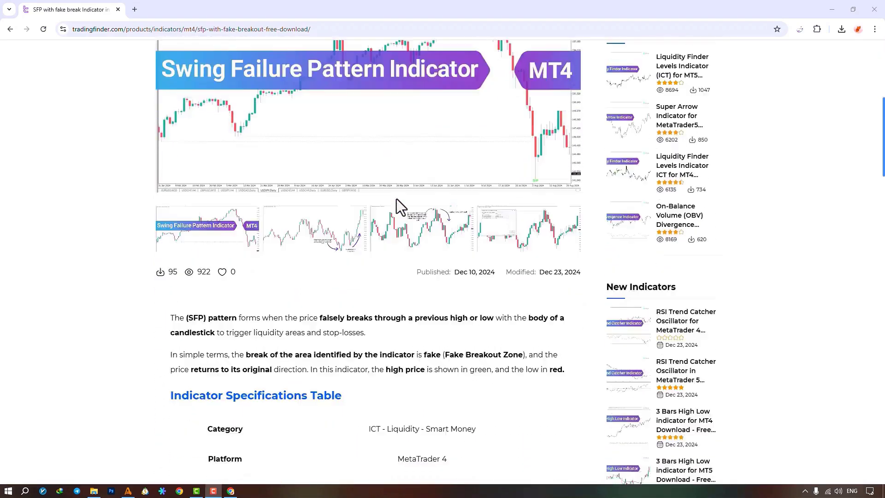
{"action": "scroll", "coordinate": [396, 199], "scroll_direction": "down", "scroll_amount": 2}
{"action": "scroll", "coordinate": [396, 199], "scroll_direction": "down", "scroll_amount": 1}
{"action": "scroll", "coordinate": [397, 200], "scroll_direction": "down", "scroll_amount": 2}
{"action": "scroll", "coordinate": [396, 199], "scroll_direction": "down", "scroll_amount": 1}
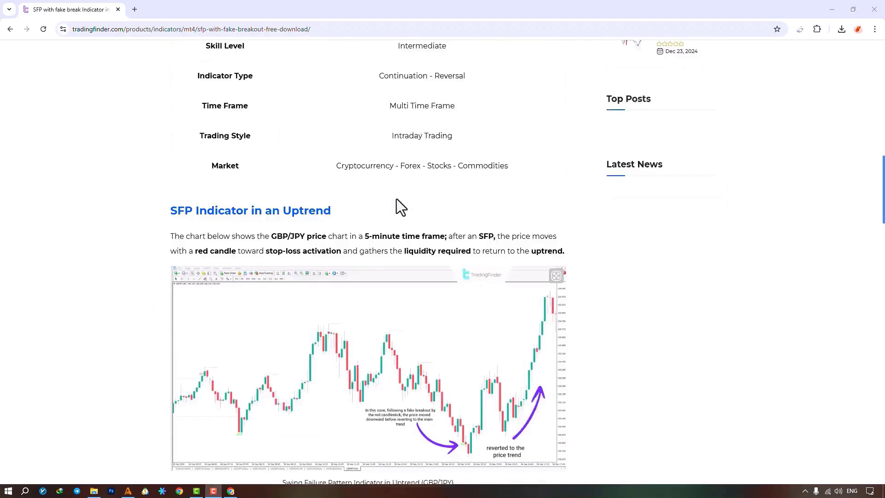
{"action": "scroll", "coordinate": [396, 199], "scroll_direction": "down", "scroll_amount": 2}
{"action": "scroll", "coordinate": [396, 200], "scroll_direction": "down", "scroll_amount": 1}
{"action": "scroll", "coordinate": [396, 199], "scroll_direction": "down", "scroll_amount": 1}
{"action": "scroll", "coordinate": [396, 199], "scroll_direction": "down", "scroll_amount": 2}
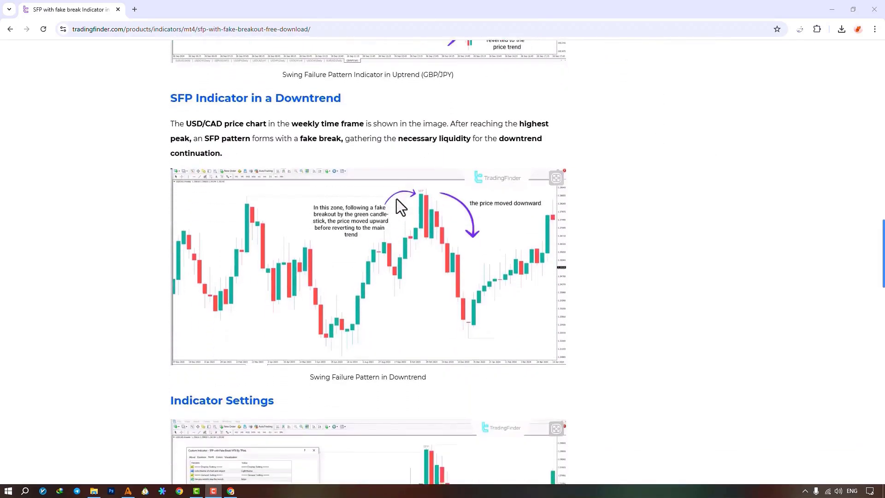
{"action": "scroll", "coordinate": [396, 199], "scroll_direction": "up", "scroll_amount": 2}
{"action": "scroll", "coordinate": [397, 199], "scroll_direction": "up", "scroll_amount": 2}
{"action": "scroll", "coordinate": [396, 199], "scroll_direction": "up", "scroll_amount": 1}
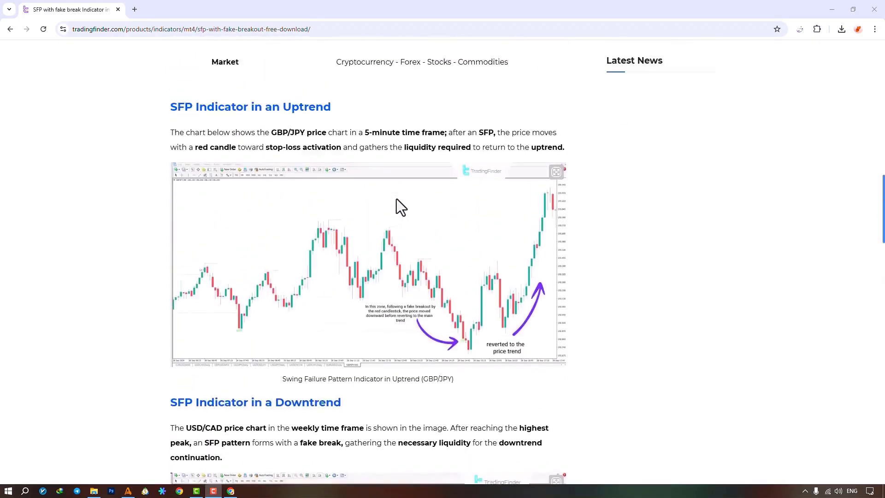
{"action": "scroll", "coordinate": [395, 198], "scroll_direction": "up", "scroll_amount": 2}
{"action": "scroll", "coordinate": [395, 198], "scroll_direction": "up", "scroll_amount": 1}
{"action": "scroll", "coordinate": [395, 199], "scroll_direction": "up", "scroll_amount": 2}
{"action": "scroll", "coordinate": [396, 199], "scroll_direction": "up", "scroll_amount": 2}
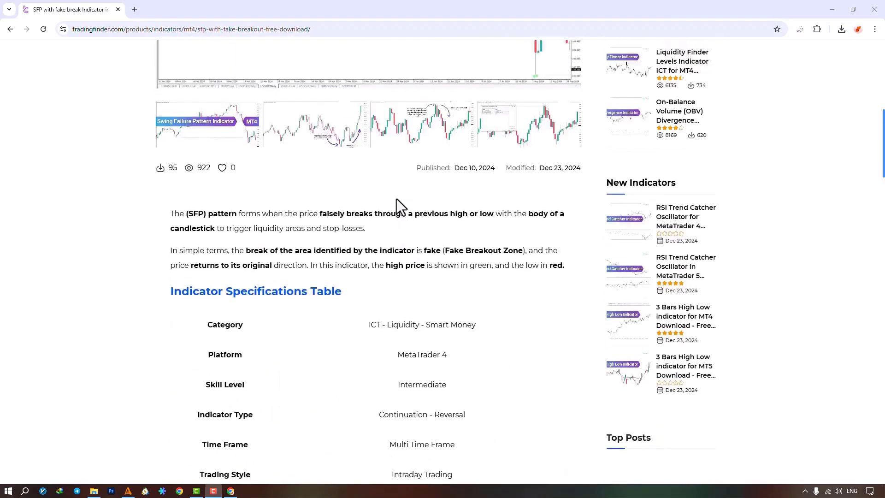
{"action": "scroll", "coordinate": [396, 199], "scroll_direction": "up", "scroll_amount": 2}
{"action": "scroll", "coordinate": [396, 199], "scroll_direction": "up", "scroll_amount": 2}
{"action": "scroll", "coordinate": [396, 198], "scroll_direction": "up", "scroll_amount": 2}
{"action": "scroll", "coordinate": [396, 198], "scroll_direction": "up", "scroll_amount": 1}
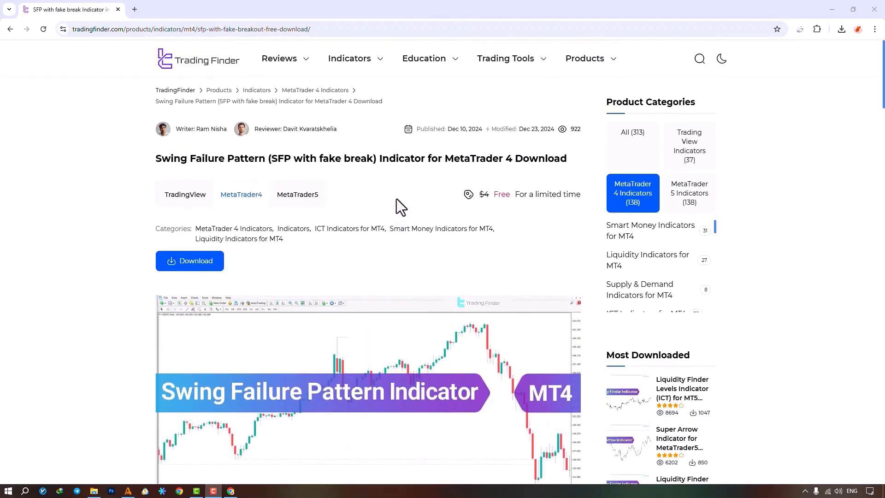
Switch from the browser to MetaTrader 4 with its GBPUSD M30 chart
{"action": "key", "text": "alt+Tab"}
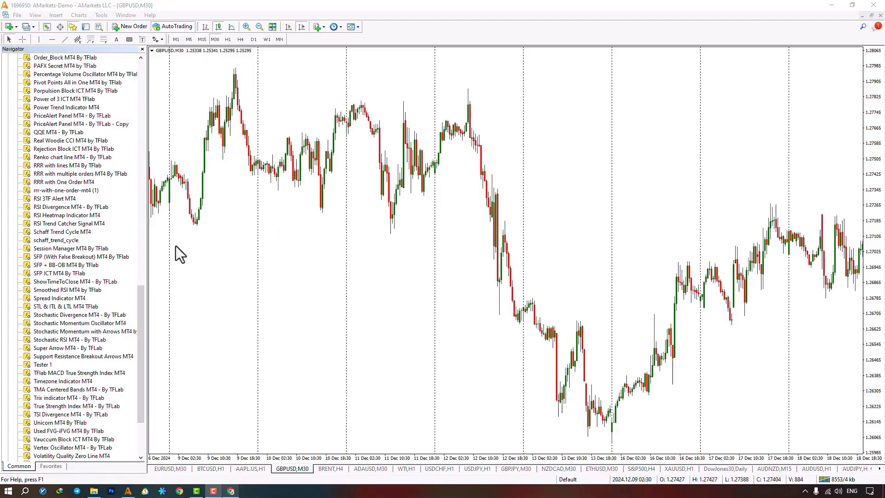
Place SFP (With False Breakout) MT4 By TFlab on the GBPUSD chart with DLL imports allowed
{"action": "left_click_drag", "start_coordinate": [116, 257], "coordinate": [163, 234]}
{"action": "left_click_drag", "start_coordinate": [322, 224], "coordinate": [325, 227]}
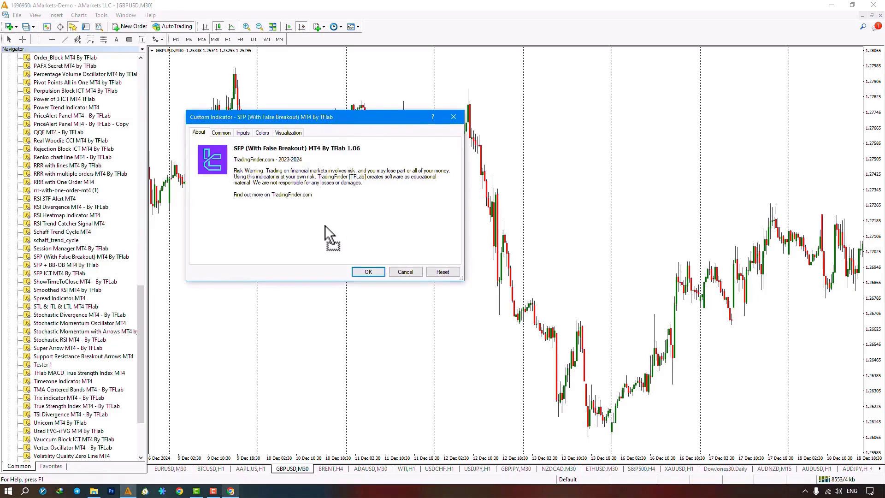
{"action": "left_click", "coordinate": [224, 133]}
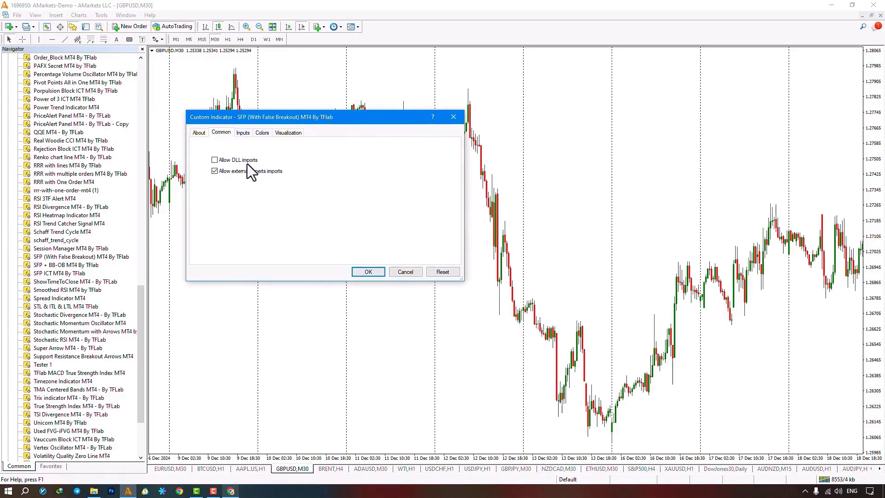
{"action": "left_click", "coordinate": [215, 160]}
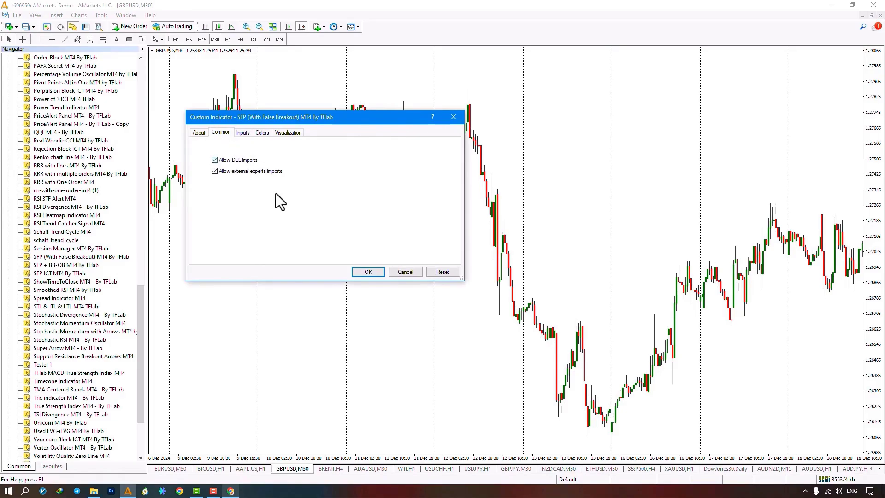
{"action": "left_click", "coordinate": [371, 269]}
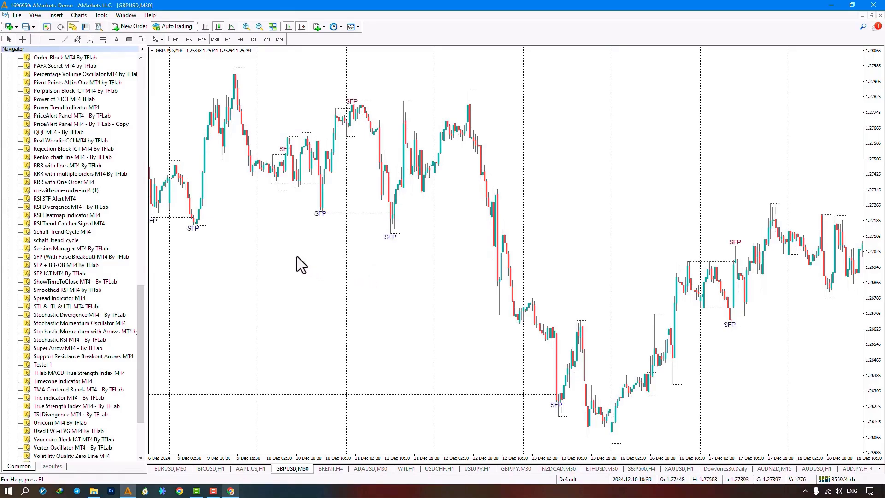
Pan back to earlier December bars, zoom in, and turn on the crosshair to read prices
{"action": "left_click_drag", "start_coordinate": [296, 257], "coordinate": [298, 254]}
{"action": "scroll", "coordinate": [297, 254], "scroll_direction": "down", "scroll_amount": 3}
{"action": "scroll", "coordinate": [317, 258], "scroll_direction": "down", "scroll_amount": 3}
{"action": "scroll", "coordinate": [333, 260], "scroll_direction": "down", "scroll_amount": 3}
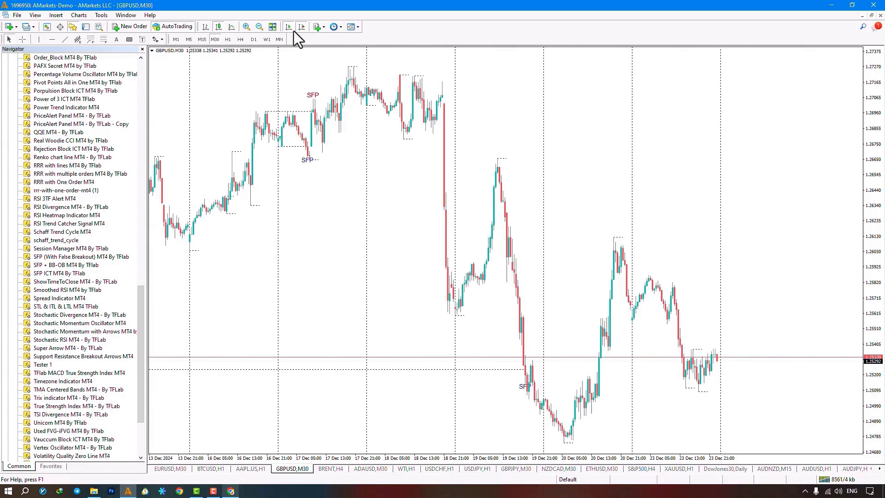
{"action": "scroll", "coordinate": [268, 186], "scroll_direction": "up", "scroll_amount": 1}
{"action": "scroll", "coordinate": [271, 196], "scroll_direction": "up", "scroll_amount": 3}
{"action": "scroll", "coordinate": [398, 198], "scroll_direction": "up", "scroll_amount": 2}
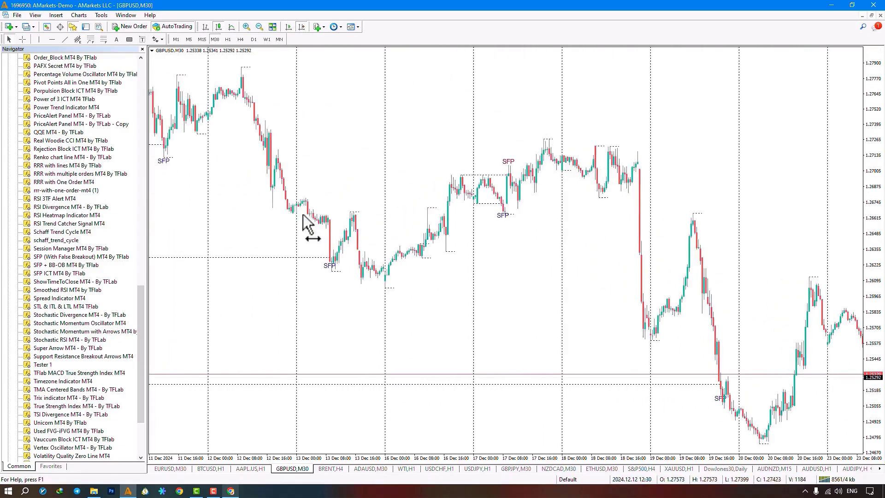
{"action": "scroll", "coordinate": [307, 217], "scroll_direction": "up", "scroll_amount": 2}
{"action": "scroll", "coordinate": [237, 223], "scroll_direction": "up", "scroll_amount": 3}
{"action": "scroll", "coordinate": [385, 213], "scroll_direction": "up", "scroll_amount": 2}
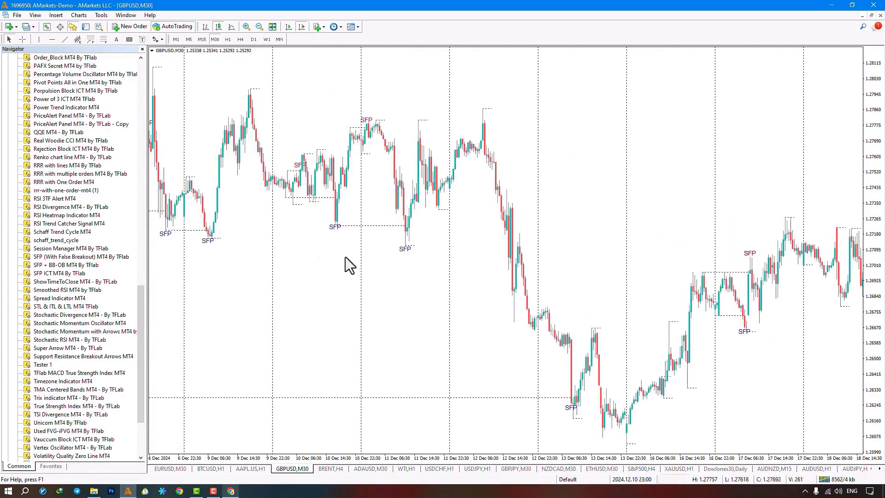
{"action": "mouse_move", "coordinate": [236, 265]}
{"action": "left_mouse_down"}
{"action": "mouse_move", "coordinate": [296, 266]}
{"action": "mouse_move", "coordinate": [291, 257]}
{"action": "left_mouse_up"}
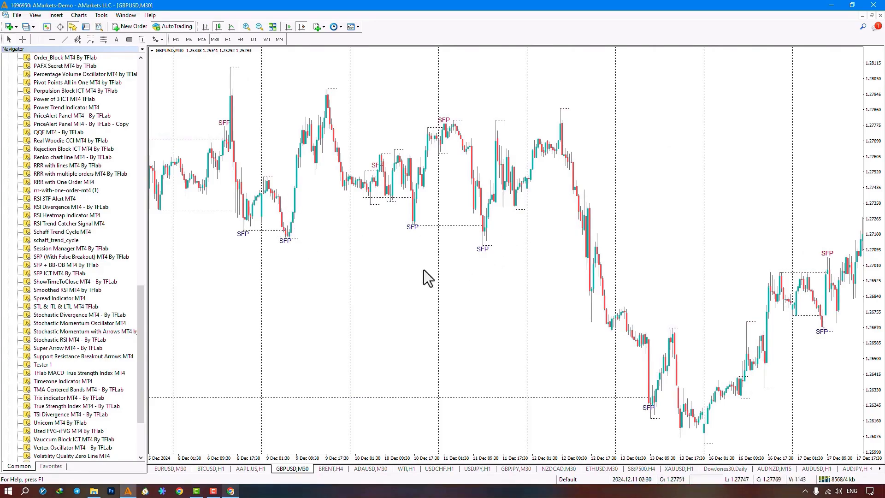
{"action": "left_click", "coordinate": [247, 28]}
{"action": "mouse_move", "coordinate": [252, 273]}
{"action": "left_mouse_down"}
{"action": "mouse_move", "coordinate": [364, 281]}
{"action": "mouse_move", "coordinate": [376, 228]}
{"action": "left_mouse_up"}
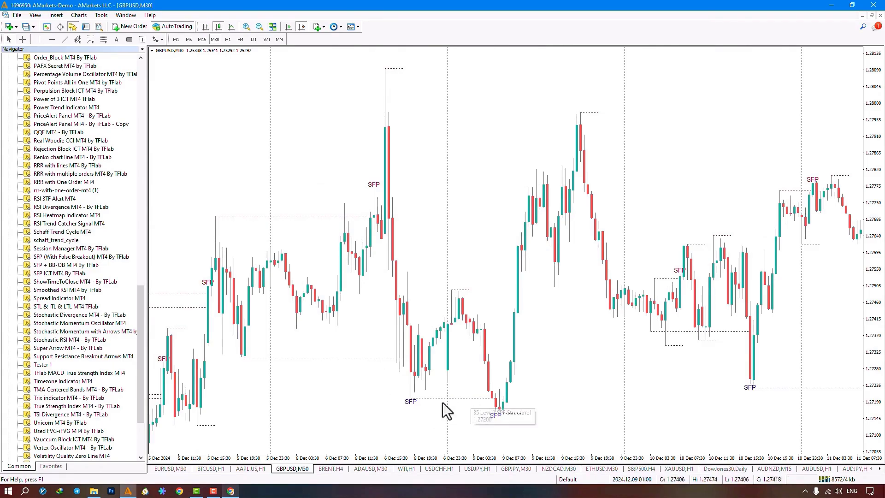
{"action": "middle_click", "coordinate": [415, 399]}
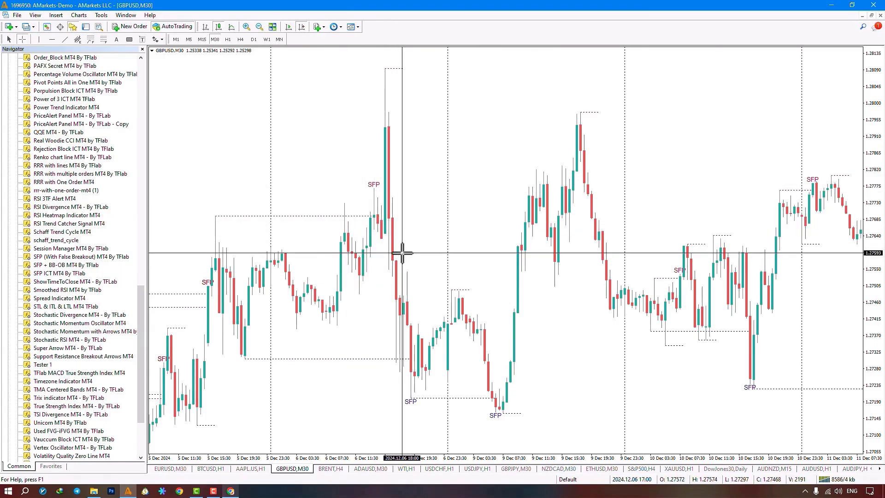
Dismiss the crosshair and open the SFP indicator's input parameters from the Indicators List
{"action": "key", "text": "Escape"}
{"action": "left_click_drag", "start_coordinate": [255, 291], "coordinate": [441, 271]}
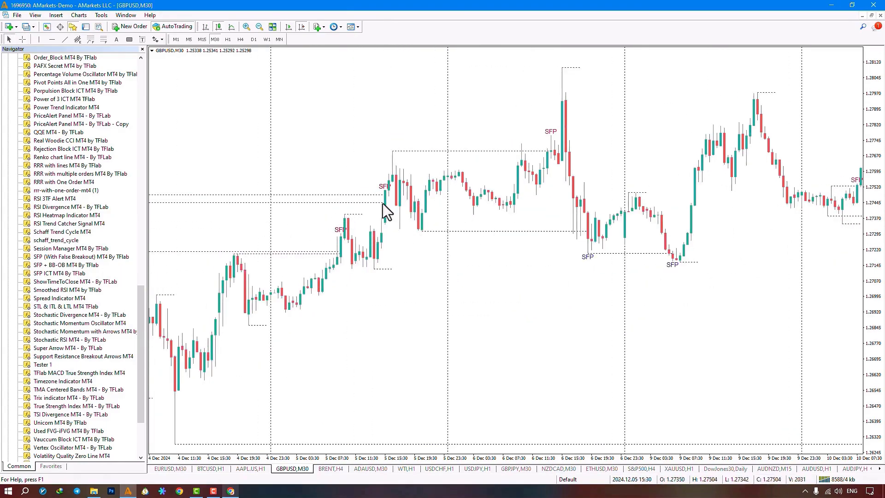
{"action": "right_click", "coordinate": [384, 204]}
{"action": "left_click", "coordinate": [412, 254]}
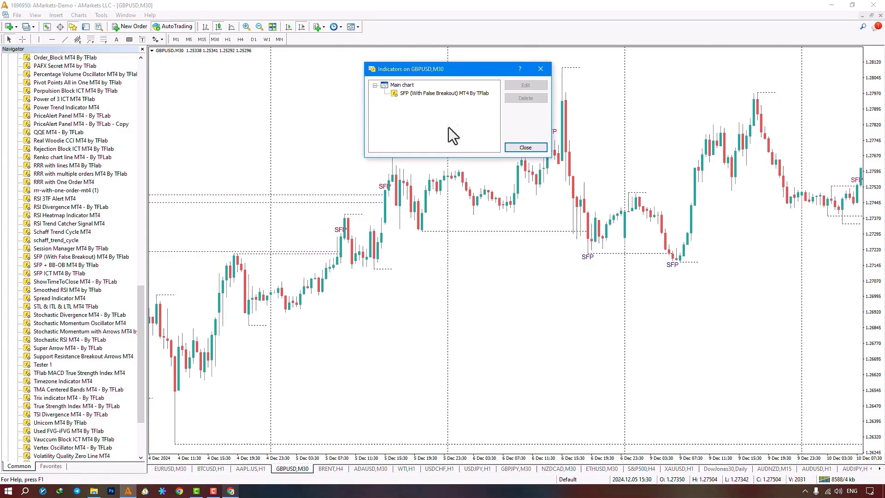
{"action": "double_click", "coordinate": [449, 94]}
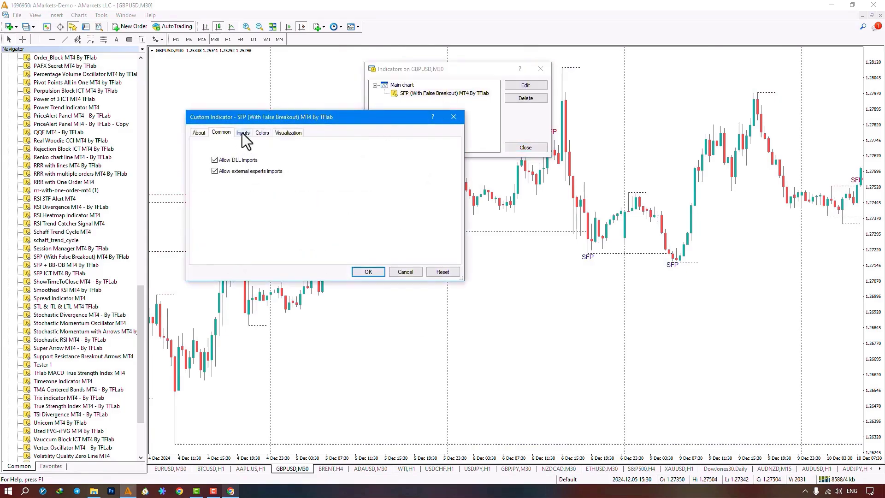
{"action": "left_click", "coordinate": [244, 135]}
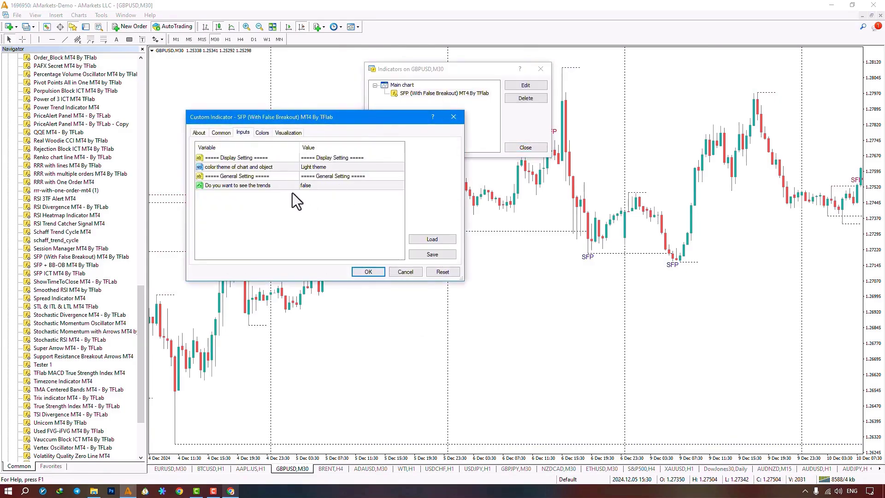
Keep the Light colour theme, set 'Do you want to see the trends' to true, and apply
{"action": "left_click", "coordinate": [335, 167]}
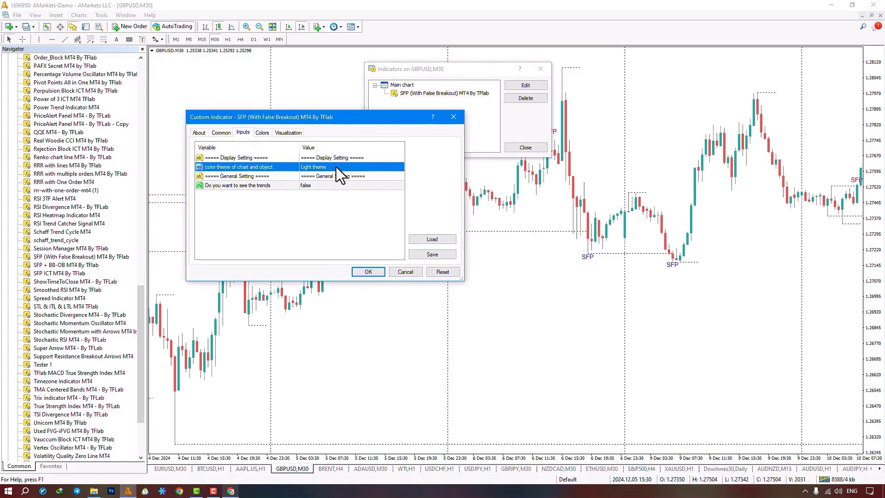
{"action": "double_click", "coordinate": [335, 167]}
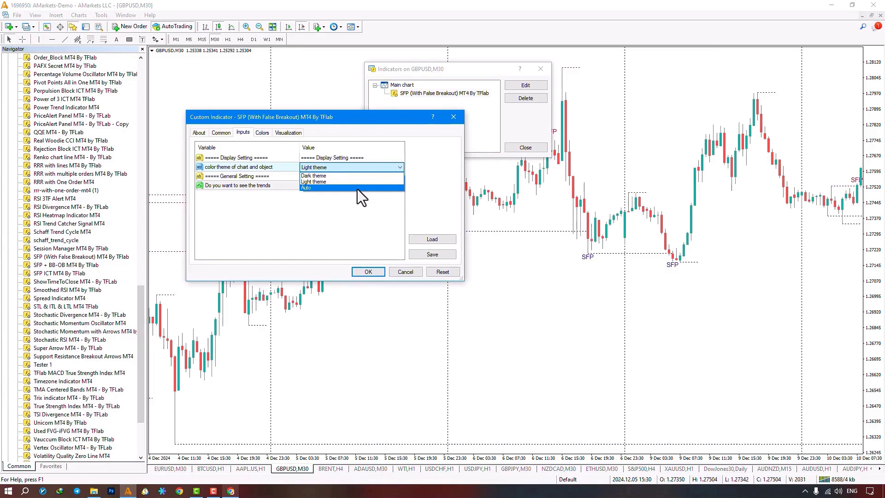
{"action": "left_click", "coordinate": [357, 201]}
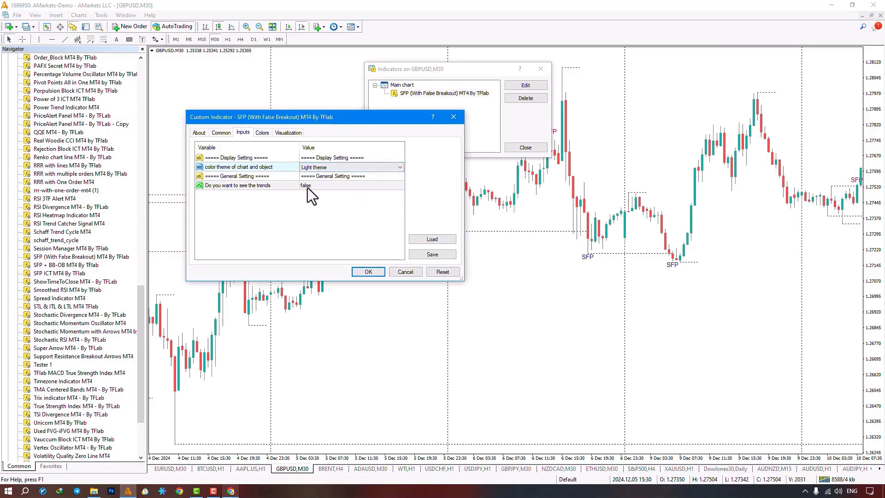
{"action": "left_click", "coordinate": [328, 186]}
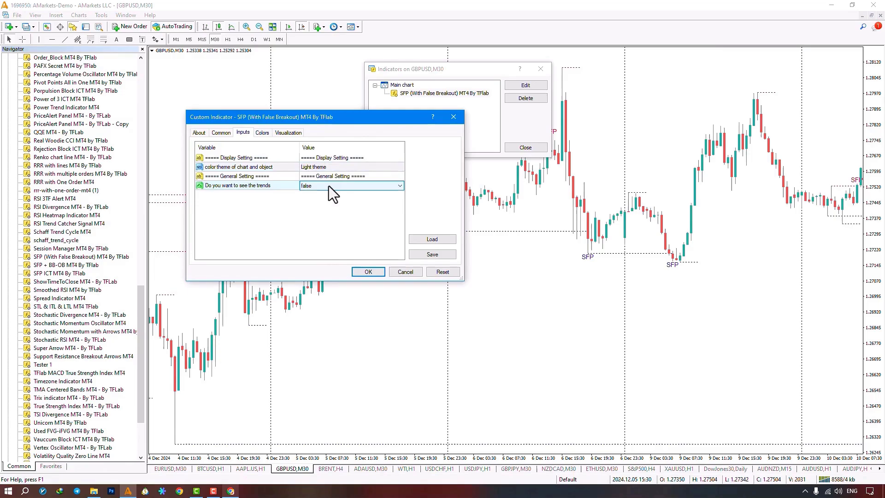
{"action": "left_click", "coordinate": [328, 186]}
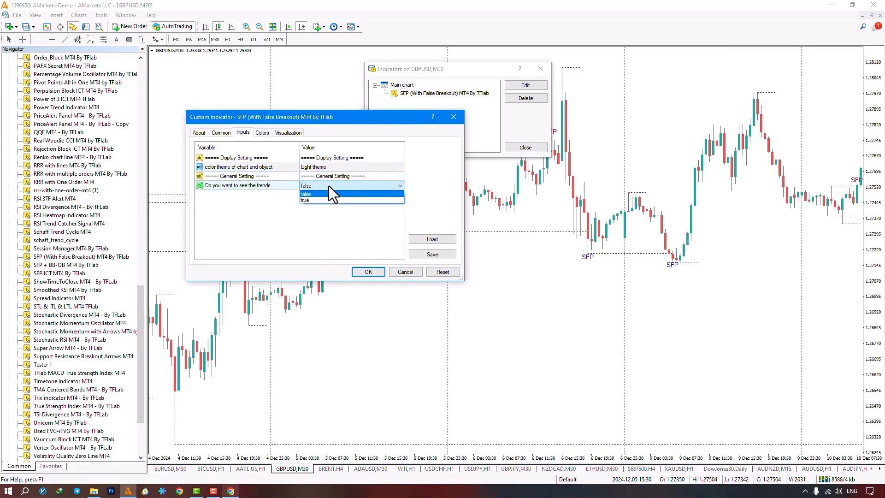
{"action": "left_click", "coordinate": [322, 200]}
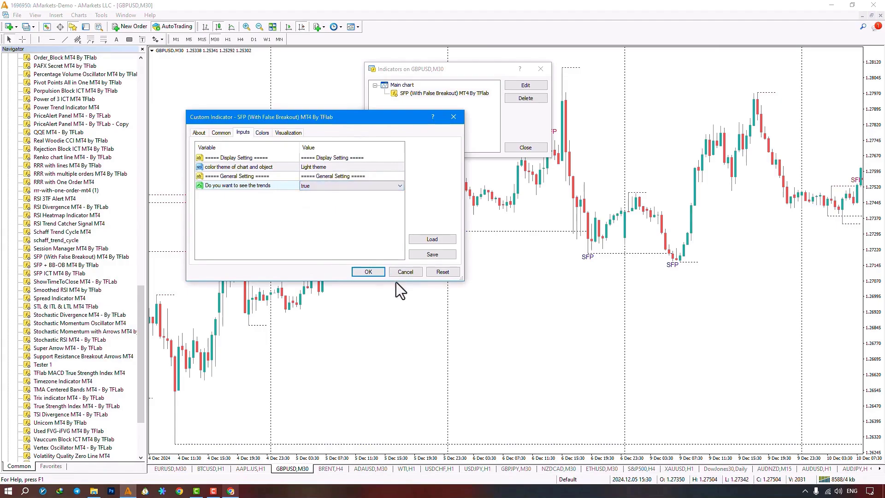
{"action": "left_click", "coordinate": [381, 275]}
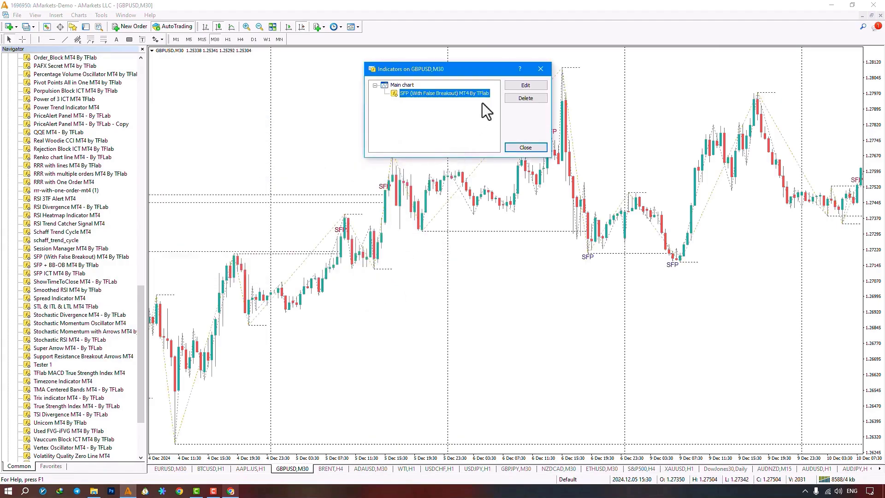
Close the Indicators on GBPUSD,M30 window and pan to earlier candles
{"action": "left_click", "coordinate": [538, 68]}
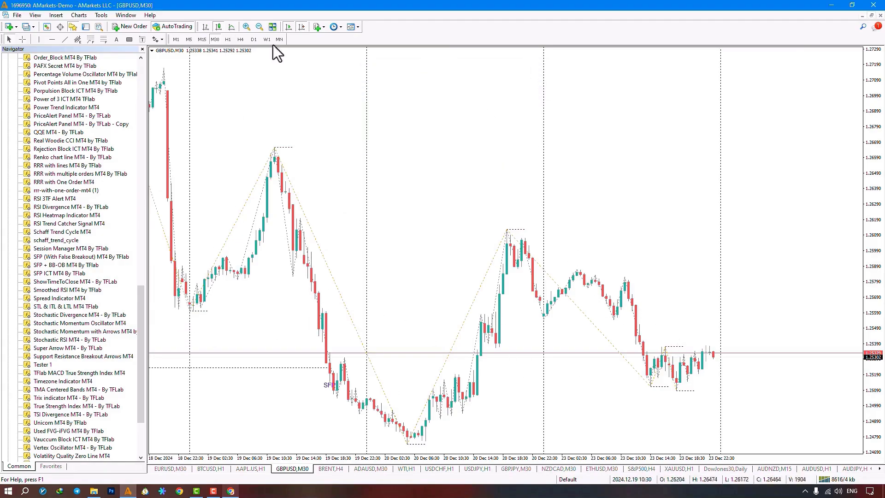
{"action": "left_click_drag", "start_coordinate": [228, 197], "coordinate": [480, 211]}
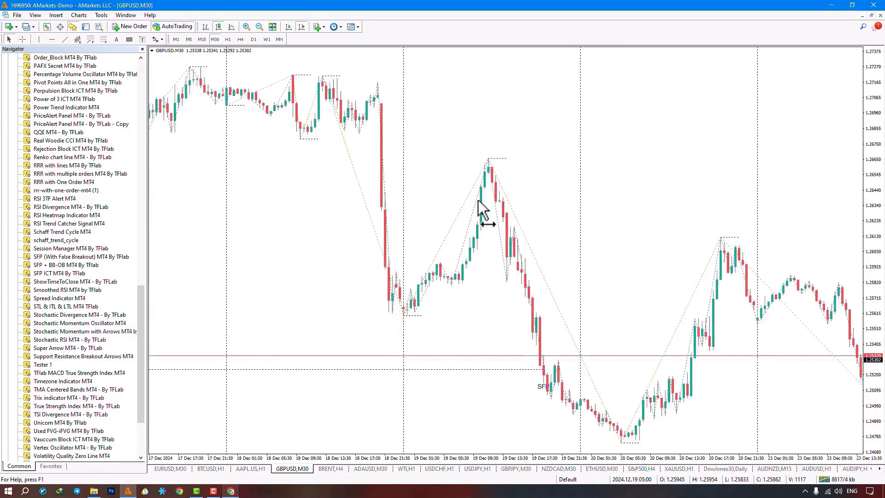
{"action": "right_click", "coordinate": [282, 192]}
Set the SFP indicator's 'color theme of chart and object' to Dark theme
{"action": "left_click", "coordinate": [317, 249]}
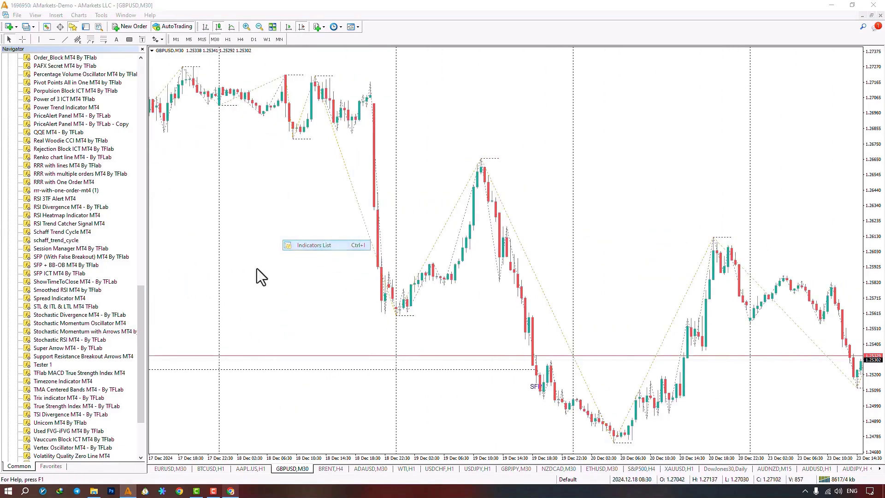
{"action": "left_click", "coordinate": [434, 95]}
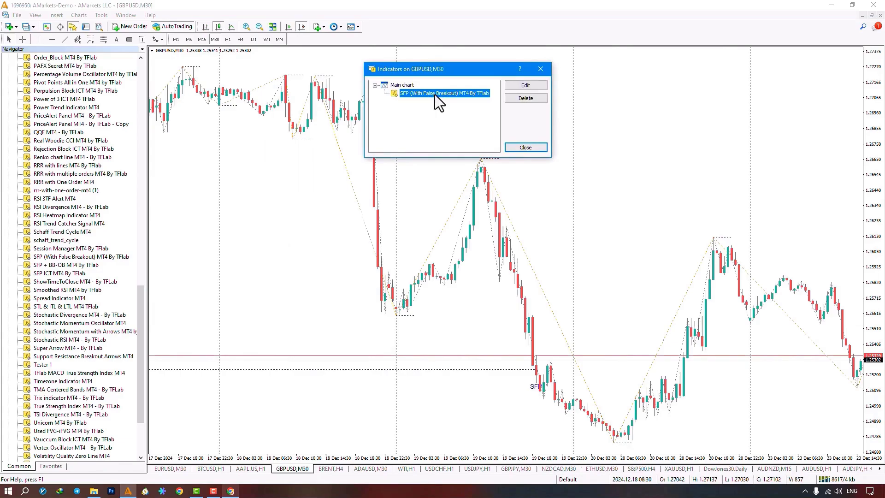
{"action": "double_click", "coordinate": [423, 98]}
{"action": "left_click", "coordinate": [322, 167]}
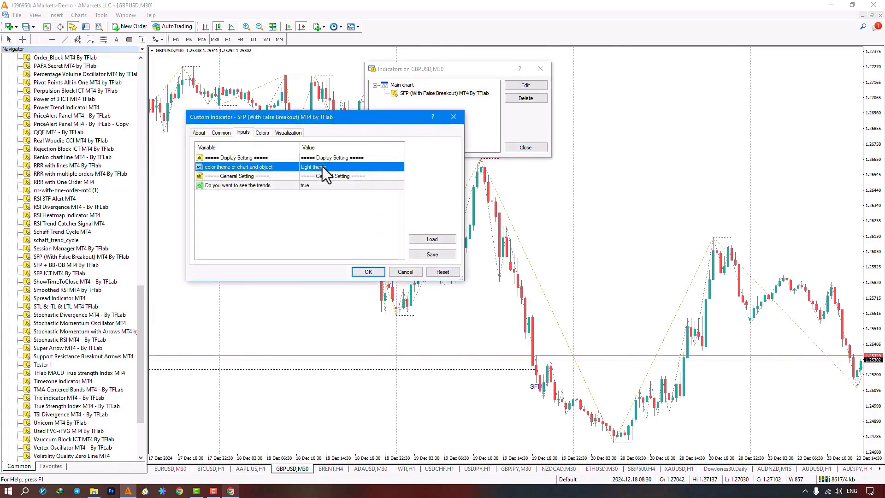
{"action": "left_click", "coordinate": [328, 175]}
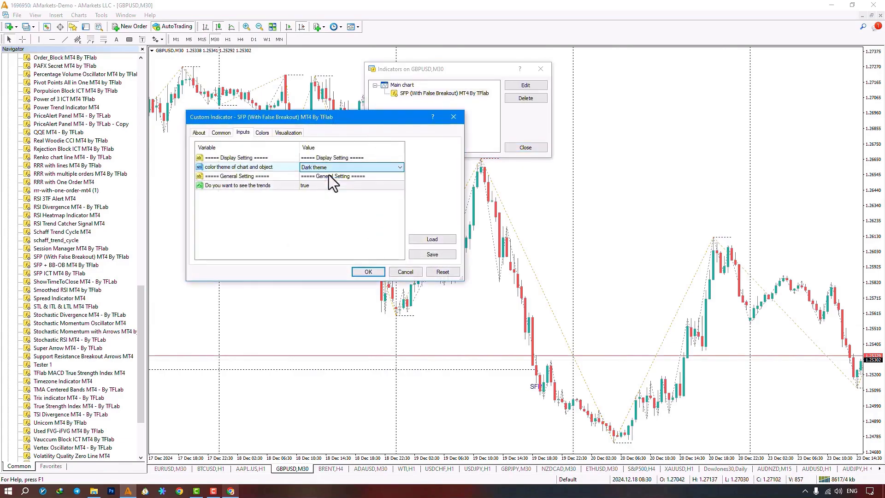
{"action": "left_click", "coordinate": [364, 272]}
Close the Indicators window, disable Auto Scroll, and pan the chart back to late November
{"action": "left_click", "coordinate": [538, 69]}
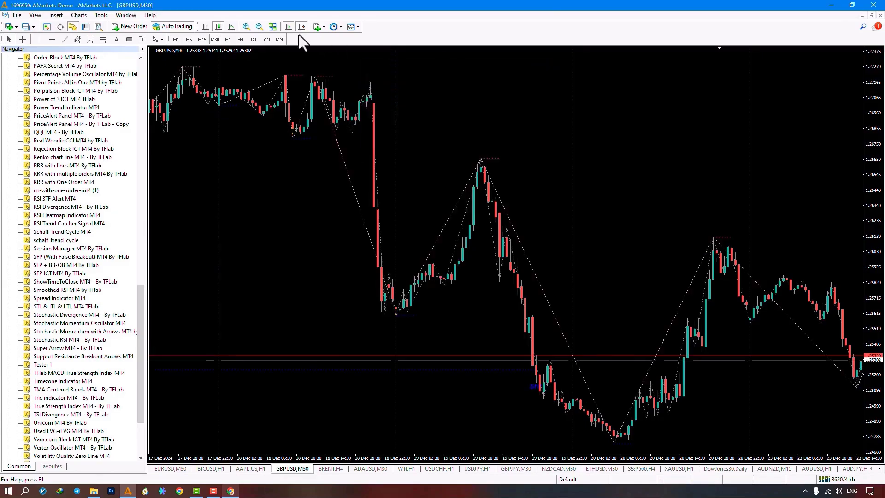
{"action": "left_click", "coordinate": [286, 26]}
{"action": "scroll", "coordinate": [228, 221], "scroll_direction": "up", "scroll_amount": 5}
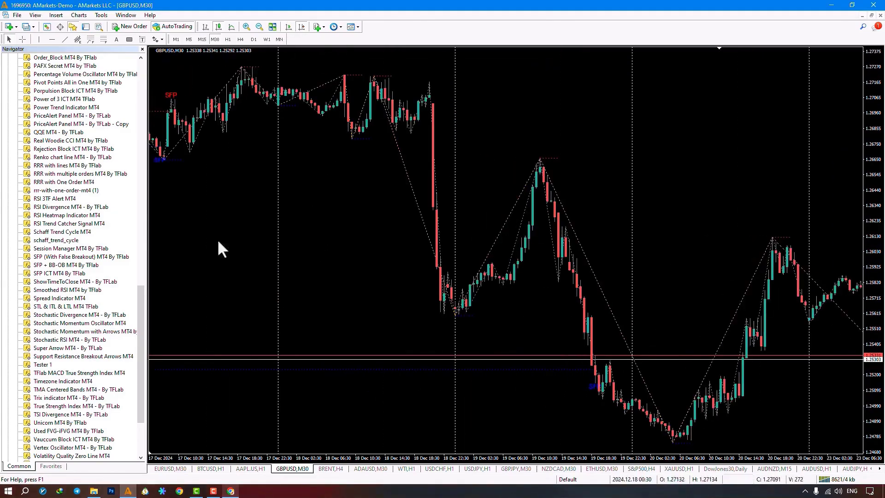
{"action": "left_click_drag", "start_coordinate": [194, 260], "coordinate": [575, 281]}
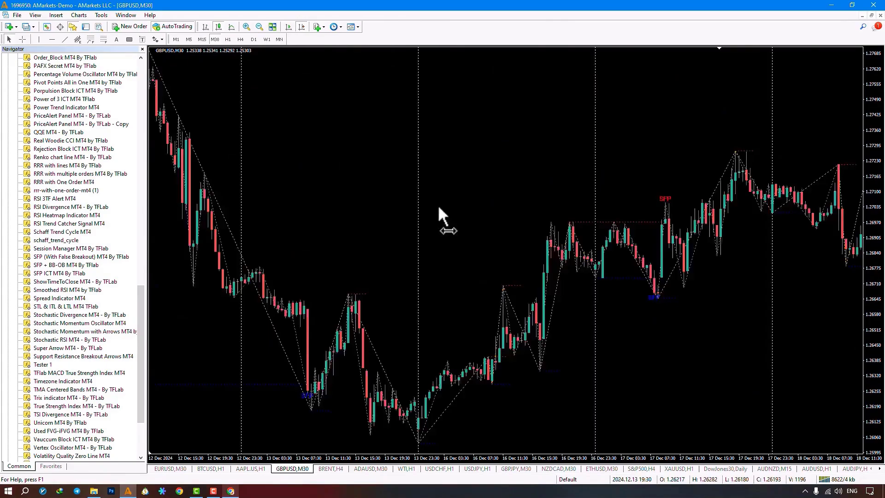
{"action": "scroll", "coordinate": [439, 208], "scroll_direction": "up", "scroll_amount": 5}
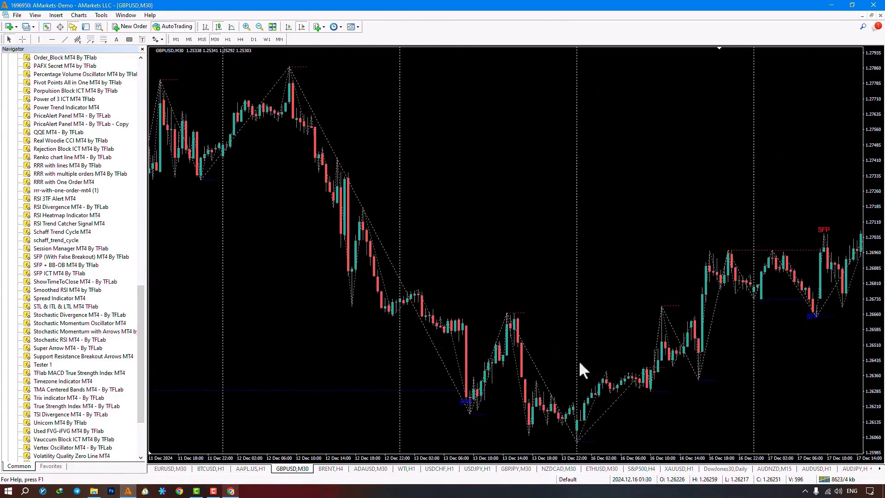
{"action": "left_click_drag", "start_coordinate": [320, 263], "coordinate": [389, 263]}
{"action": "scroll", "coordinate": [388, 252], "scroll_direction": "up", "scroll_amount": 3}
{"action": "scroll", "coordinate": [349, 265], "scroll_direction": "up", "scroll_amount": 2}
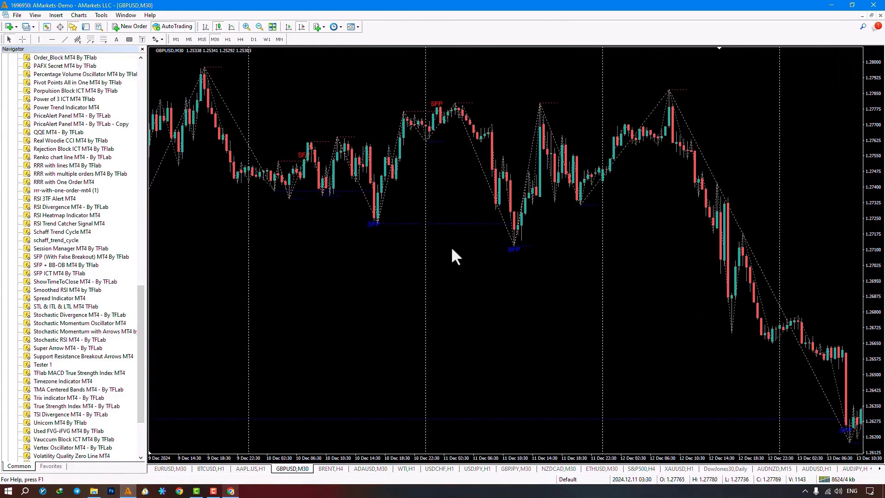
{"action": "scroll", "coordinate": [402, 88], "scroll_direction": "up", "scroll_amount": 3}
{"action": "scroll", "coordinate": [391, 282], "scroll_direction": "up", "scroll_amount": 3}
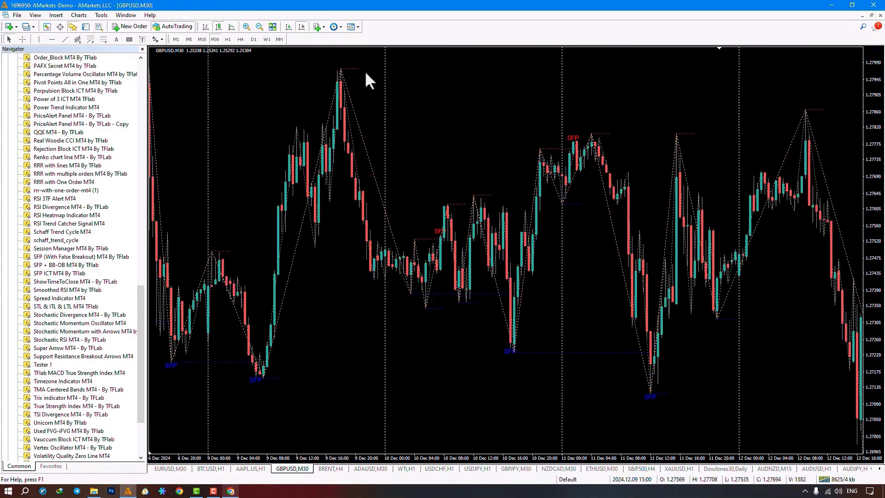
{"action": "scroll", "coordinate": [290, 331], "scroll_direction": "up", "scroll_amount": 3}
{"action": "scroll", "coordinate": [288, 316], "scroll_direction": "up", "scroll_amount": 3}
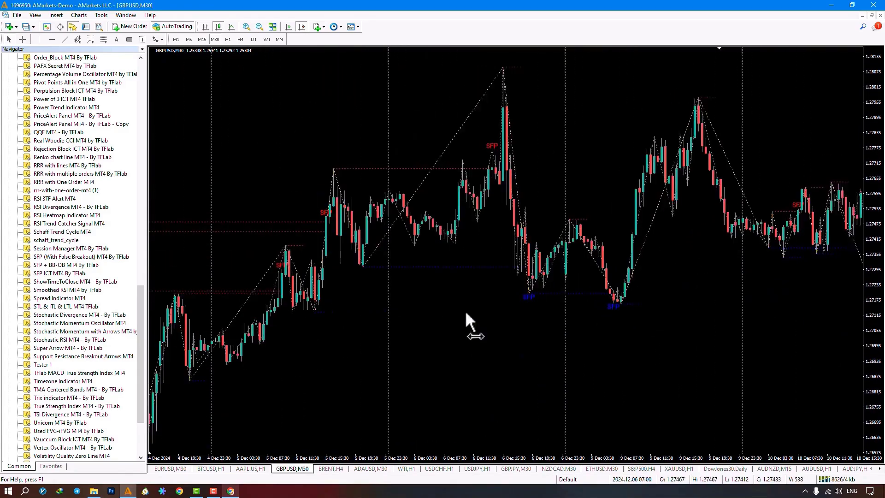
{"action": "scroll", "coordinate": [465, 310], "scroll_direction": "up", "scroll_amount": 2}
{"action": "scroll", "coordinate": [207, 316], "scroll_direction": "up", "scroll_amount": 2}
{"action": "scroll", "coordinate": [385, 337], "scroll_direction": "up", "scroll_amount": 2}
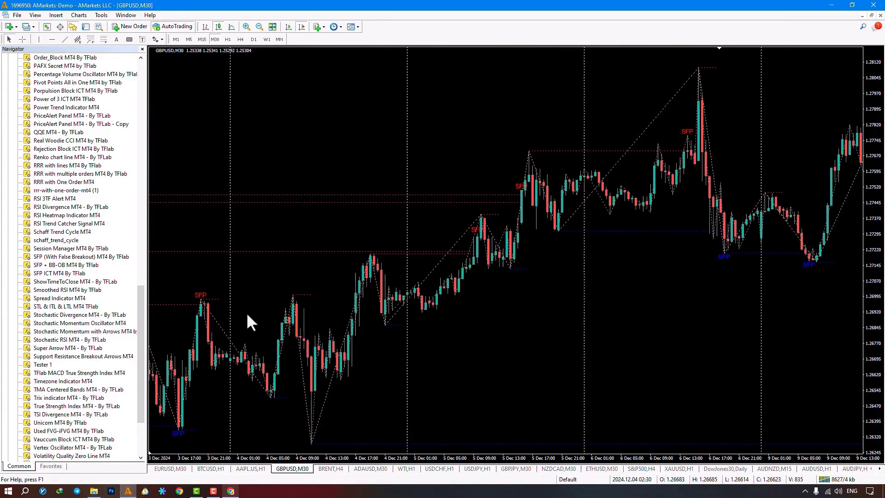
{"action": "scroll", "coordinate": [247, 316], "scroll_direction": "up", "scroll_amount": 3}
{"action": "scroll", "coordinate": [339, 297], "scroll_direction": "up", "scroll_amount": 3}
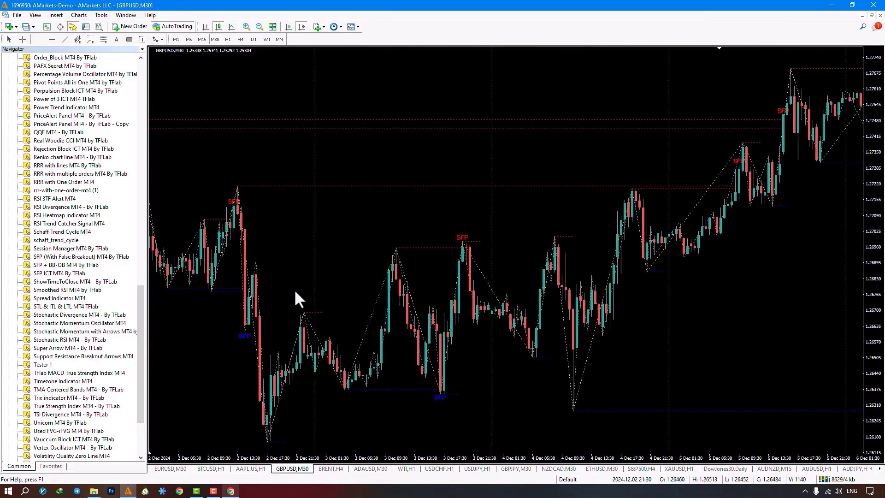
{"action": "scroll", "coordinate": [306, 280], "scroll_direction": "up", "scroll_amount": 3}
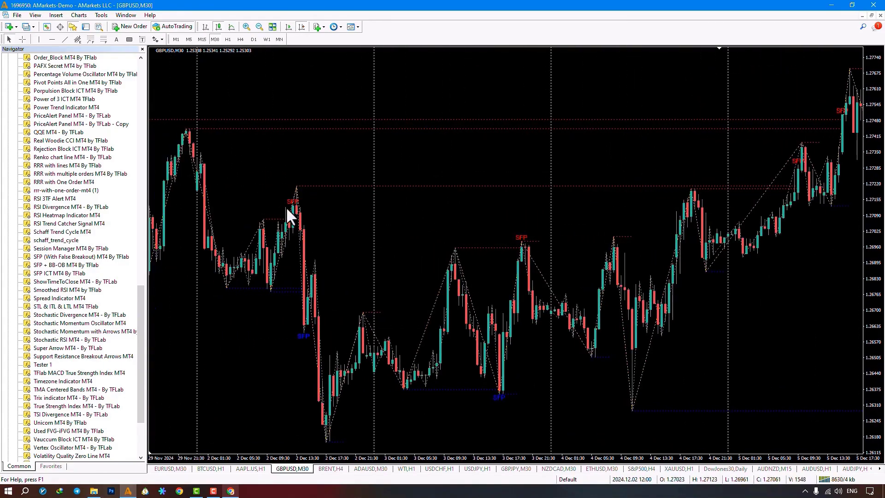
{"action": "scroll", "coordinate": [276, 248], "scroll_direction": "up", "scroll_amount": 2}
{"action": "scroll", "coordinate": [284, 245], "scroll_direction": "up", "scroll_amount": 1}
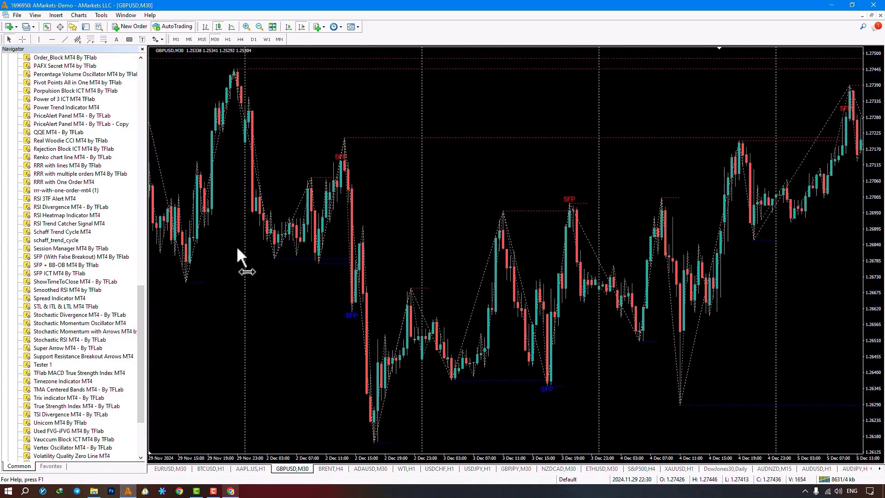
{"action": "left_click_drag", "start_coordinate": [236, 248], "coordinate": [306, 245]}
{"action": "left_click_drag", "start_coordinate": [233, 250], "coordinate": [395, 254]}
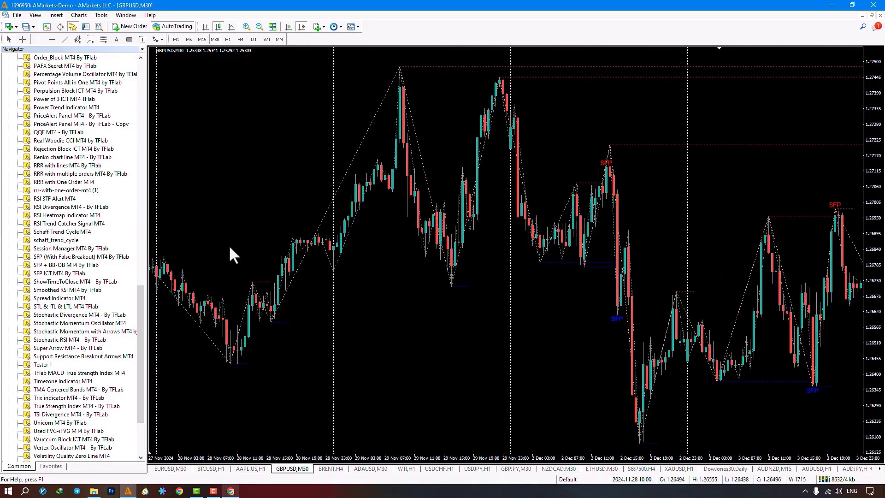
{"action": "left_click_drag", "start_coordinate": [230, 246], "coordinate": [282, 246]}
{"action": "left_click_drag", "start_coordinate": [549, 258], "coordinate": [376, 266]}
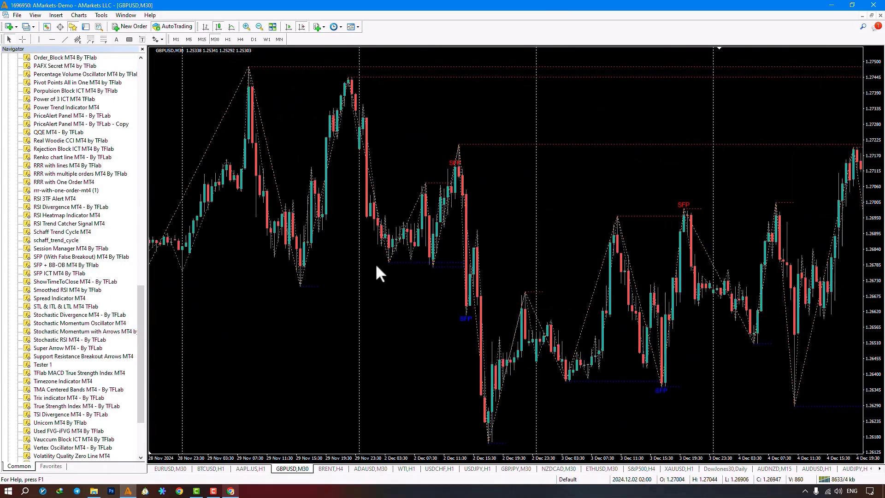